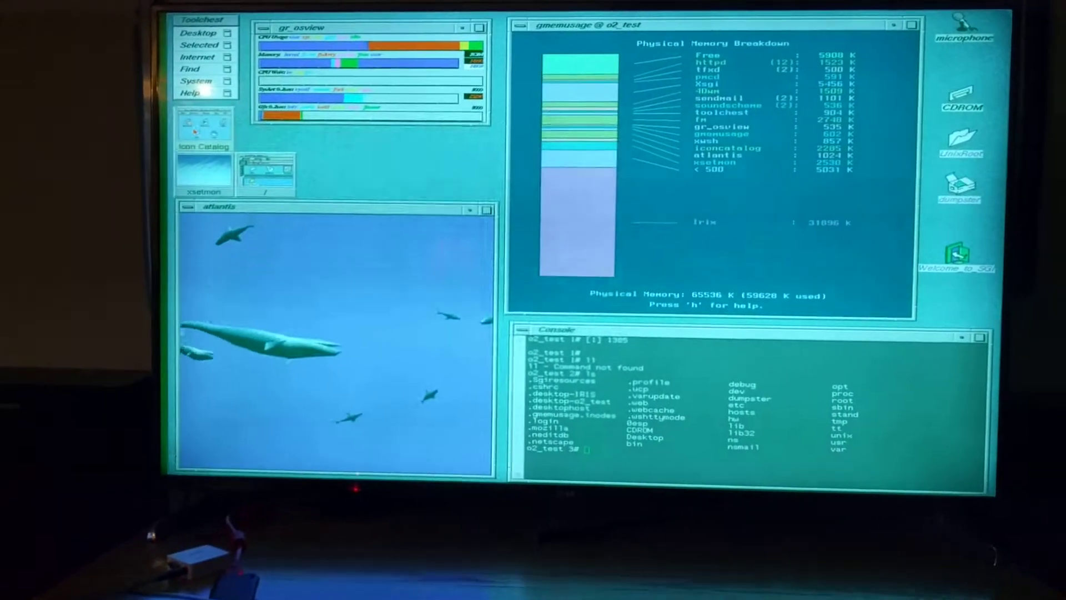
Step: Restore the Icon Catalog on its Demos page, move it up-right, and close atlantis
double_click(204, 126)
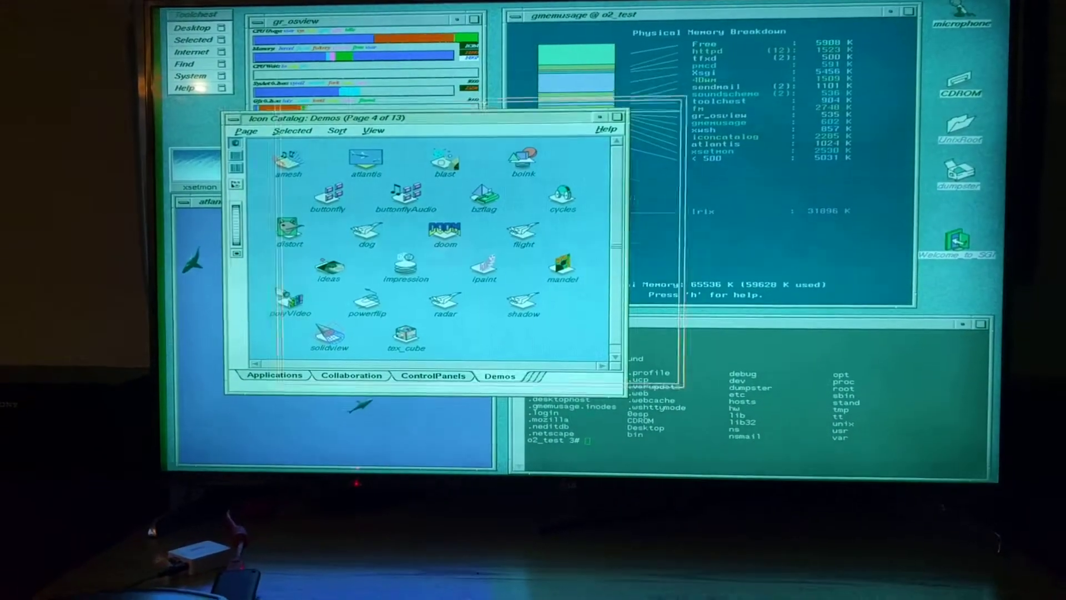
left_click_drag(334, 118, 480, 90)
double_click(183, 203)
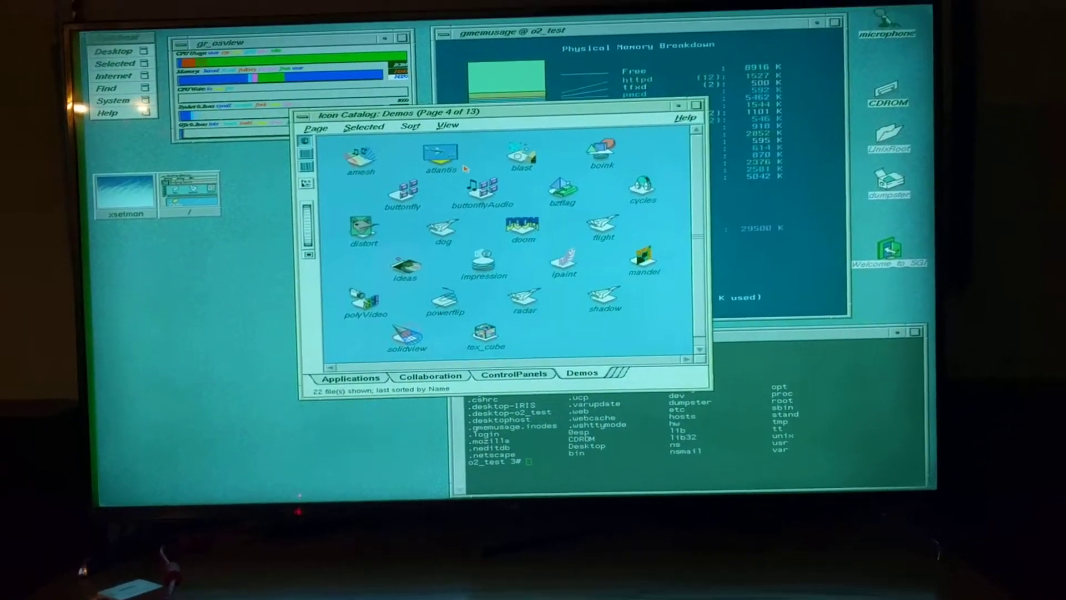
double_click(540, 300)
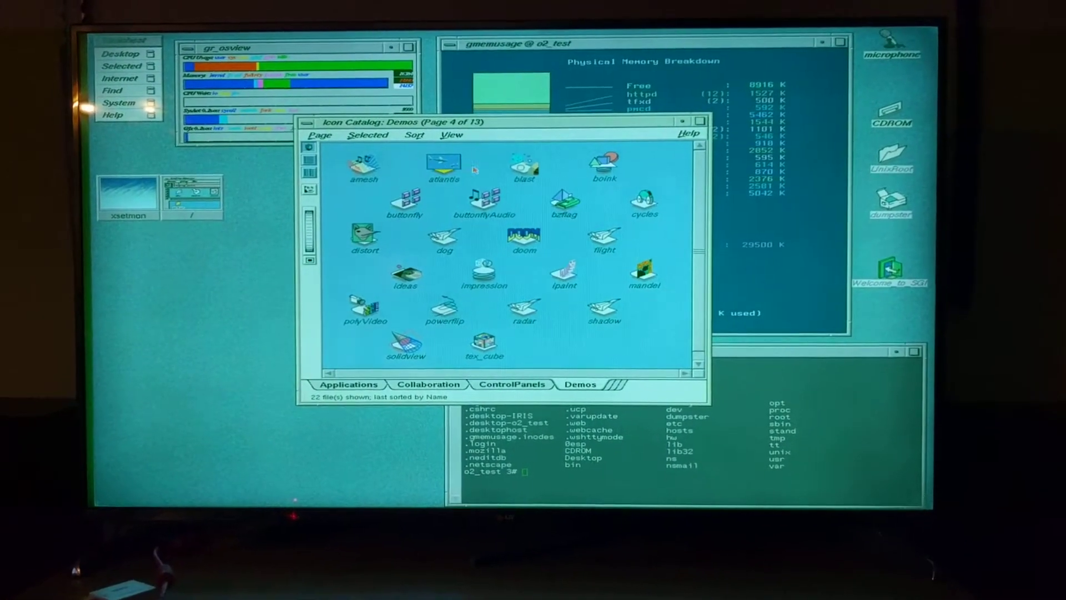
Step: Start doom from the Demos page and dismiss the sgixdoom data-file notice
double_click(511, 241)
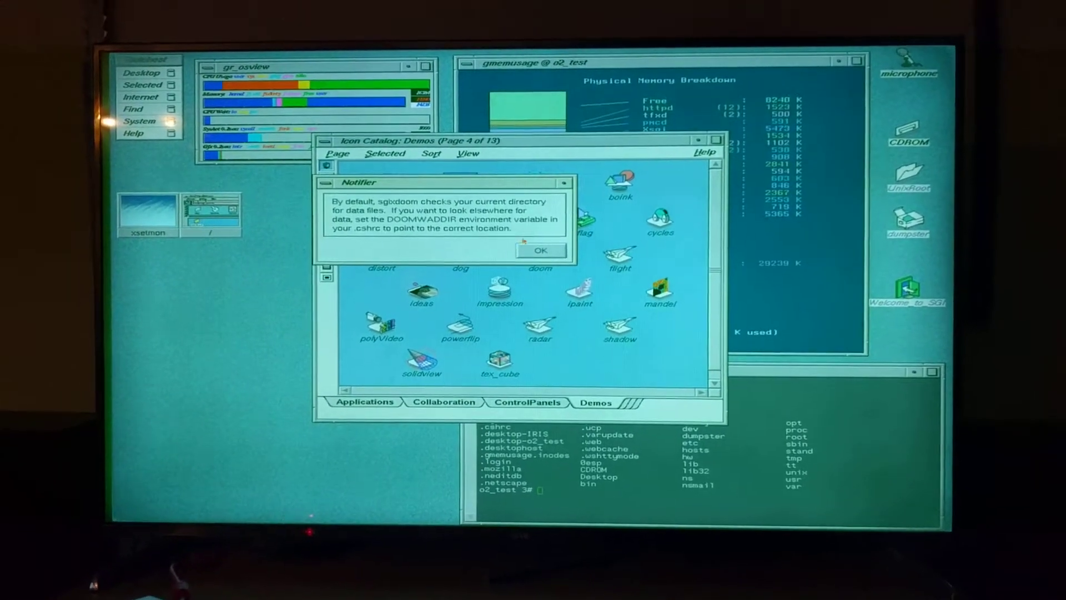
left_click(541, 250)
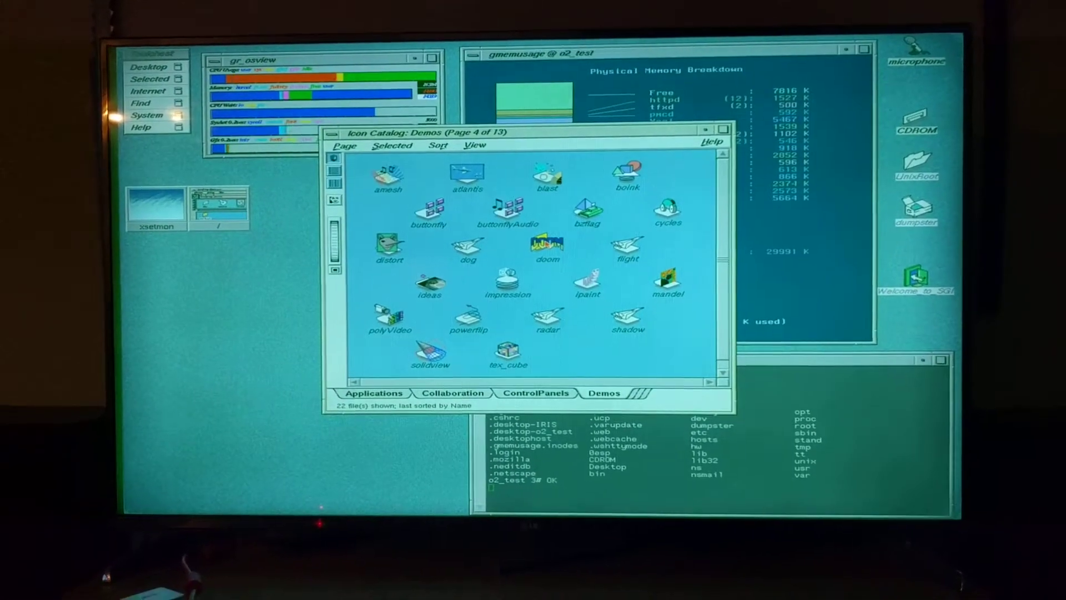